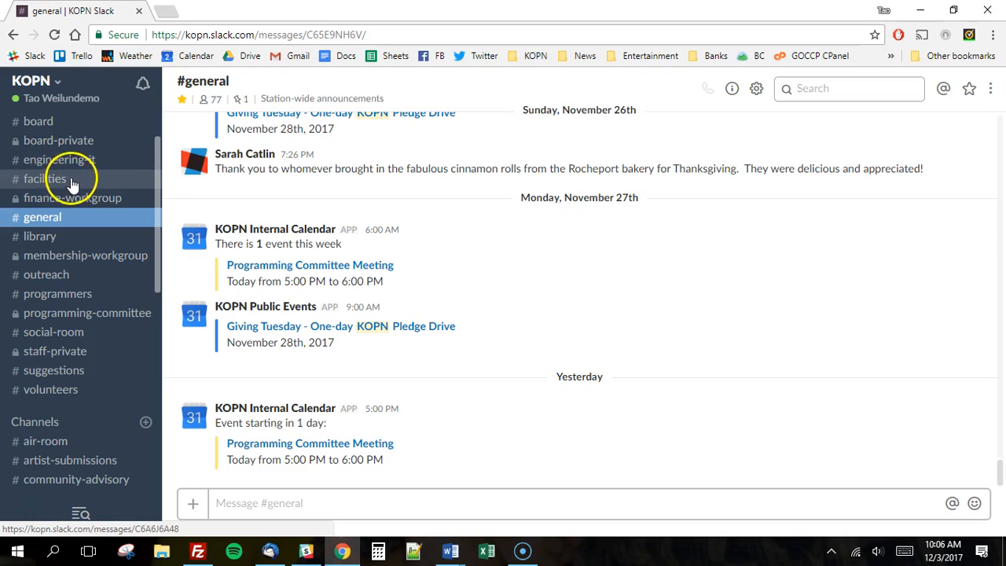
View the messages in the #outreach channel and return to the #general channel
click(70, 276)
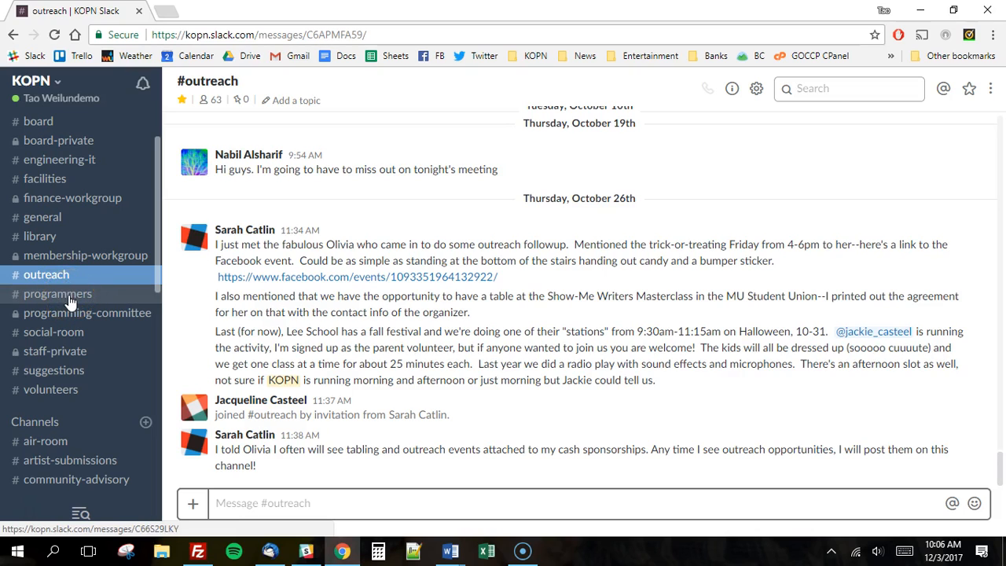
click(62, 217)
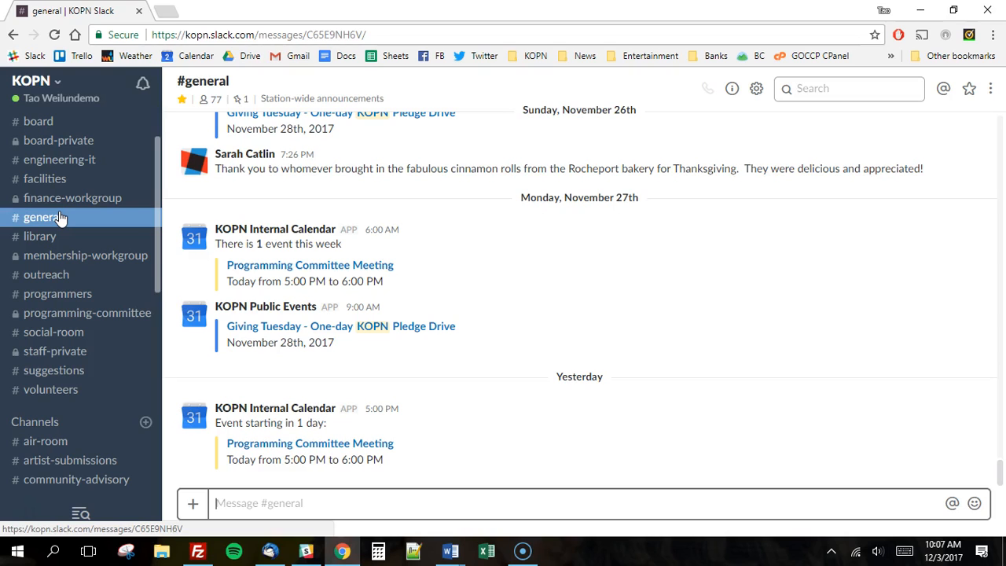
click(61, 217)
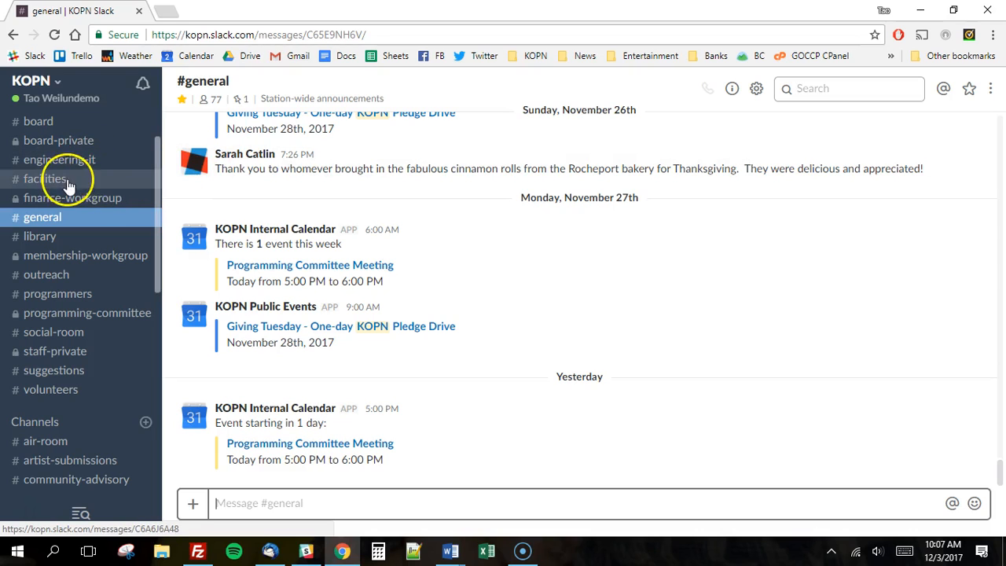
Review the notification preferences of the #general channel and close them
click(752, 93)
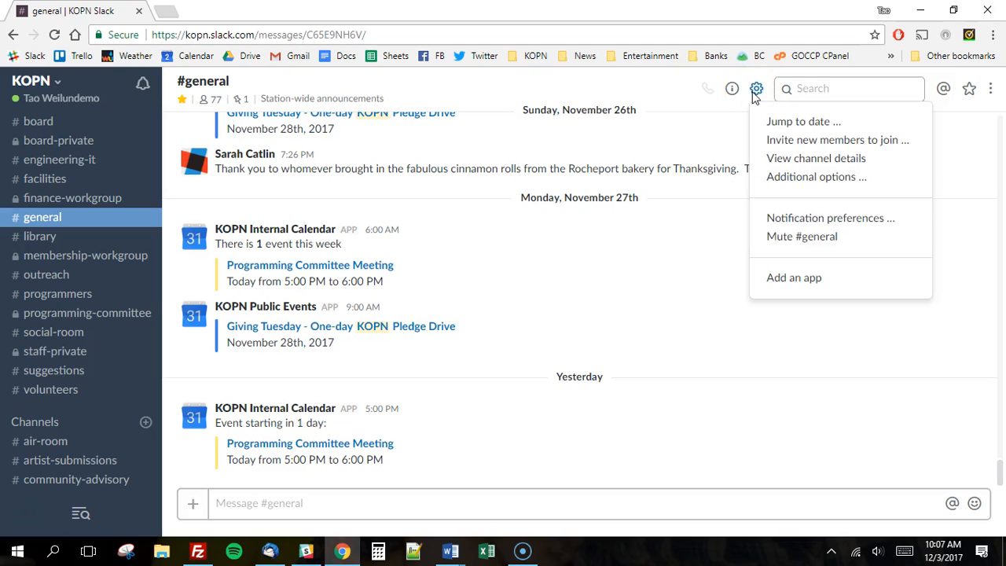
click(803, 223)
click(803, 221)
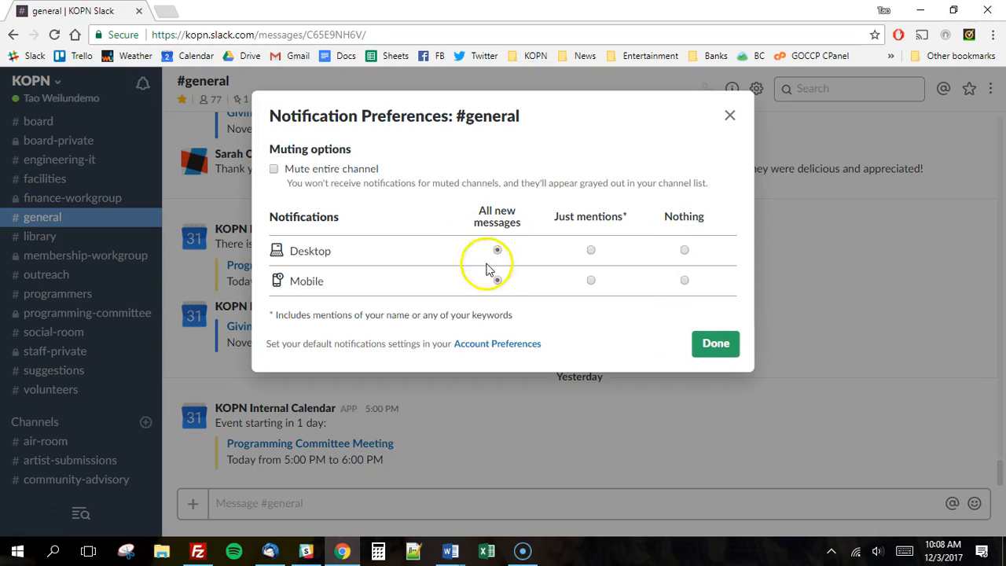
click(717, 348)
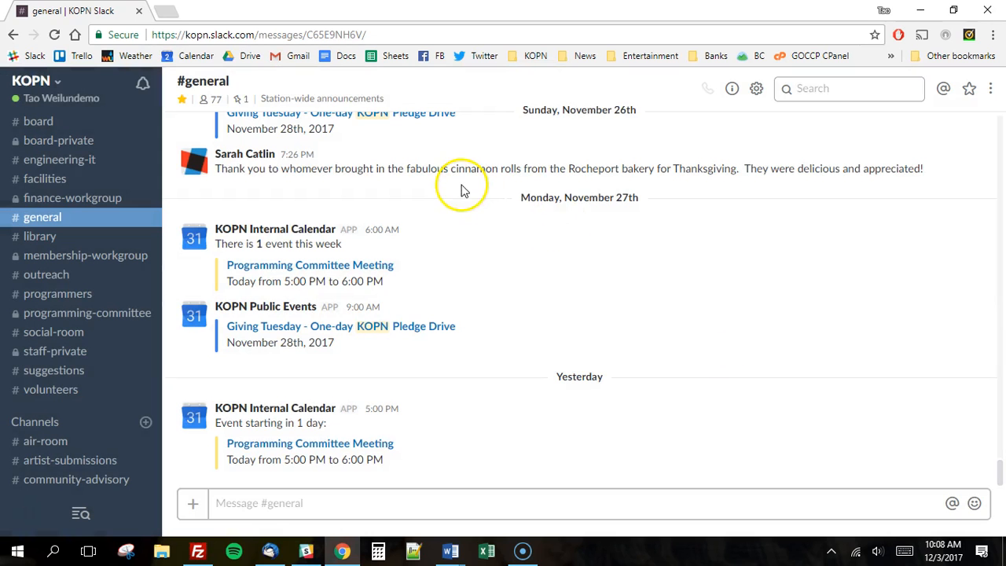
click(63, 82)
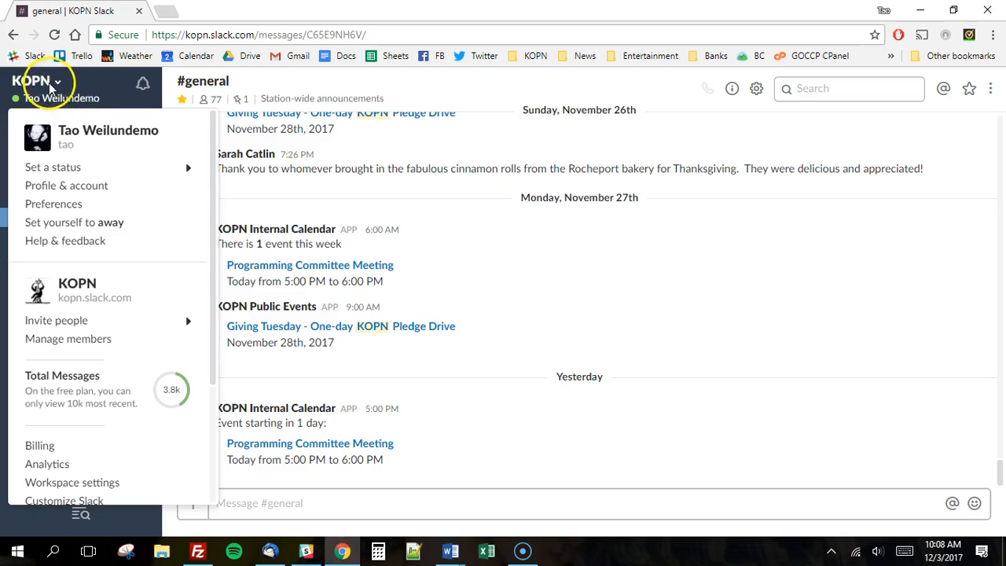
mouse_move(47, 166)
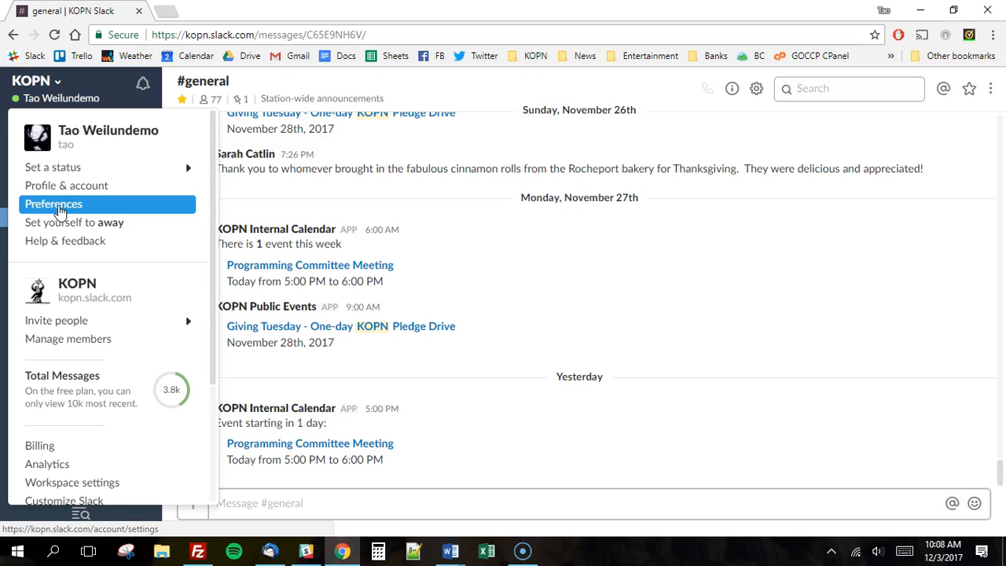
click(461, 235)
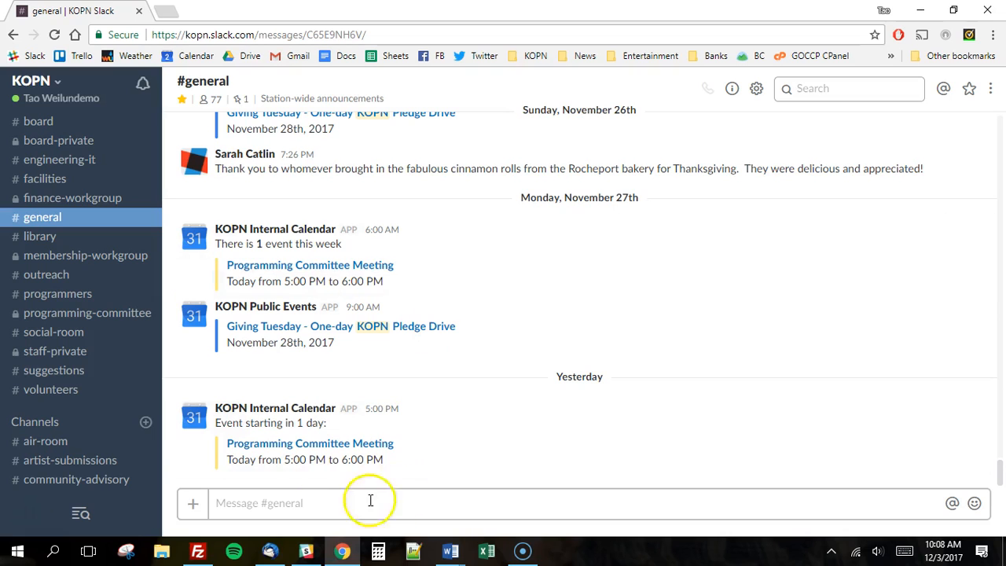
click(306, 553)
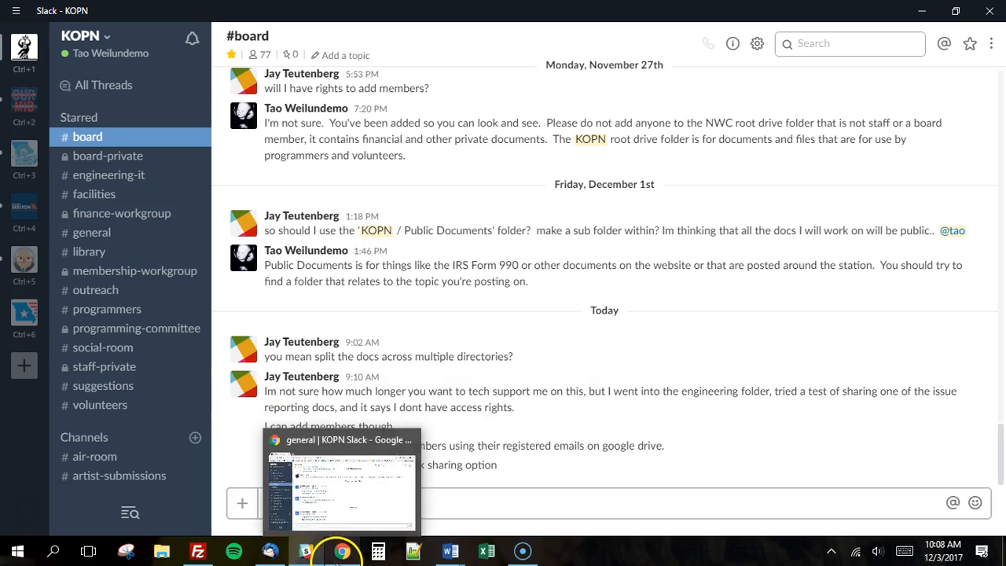
click(340, 551)
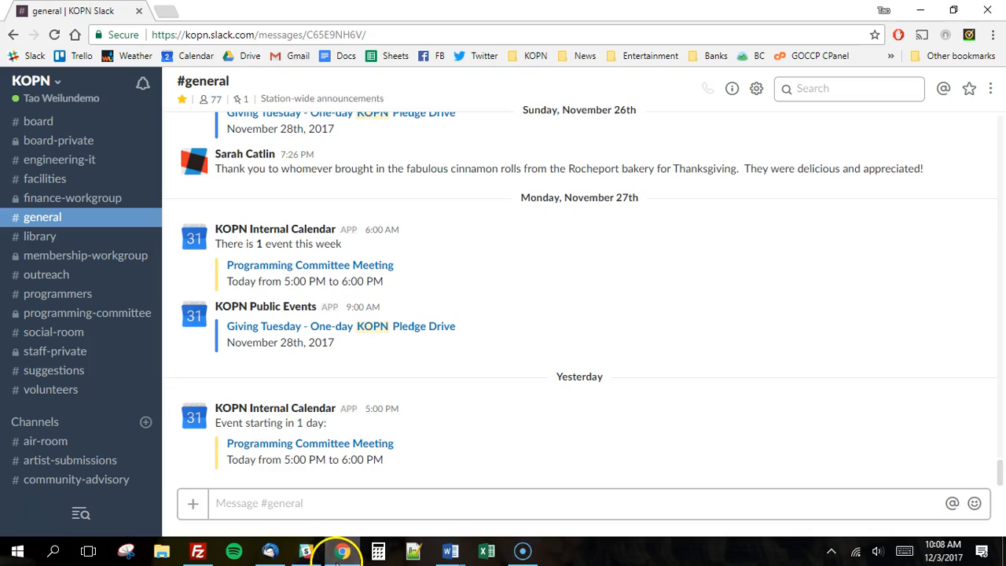
Open the personal notification preferences for the KOPN workspace
click(58, 84)
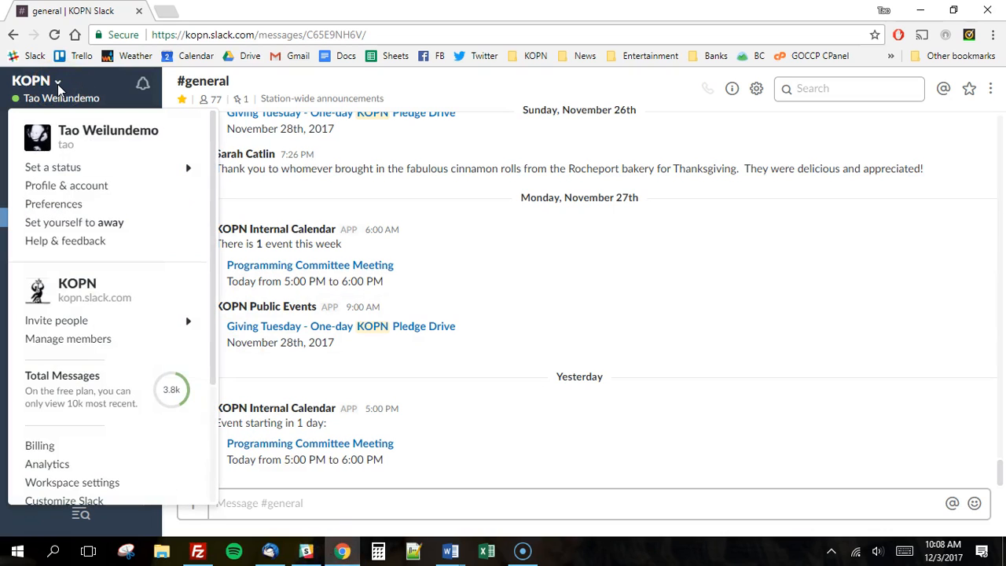
click(56, 206)
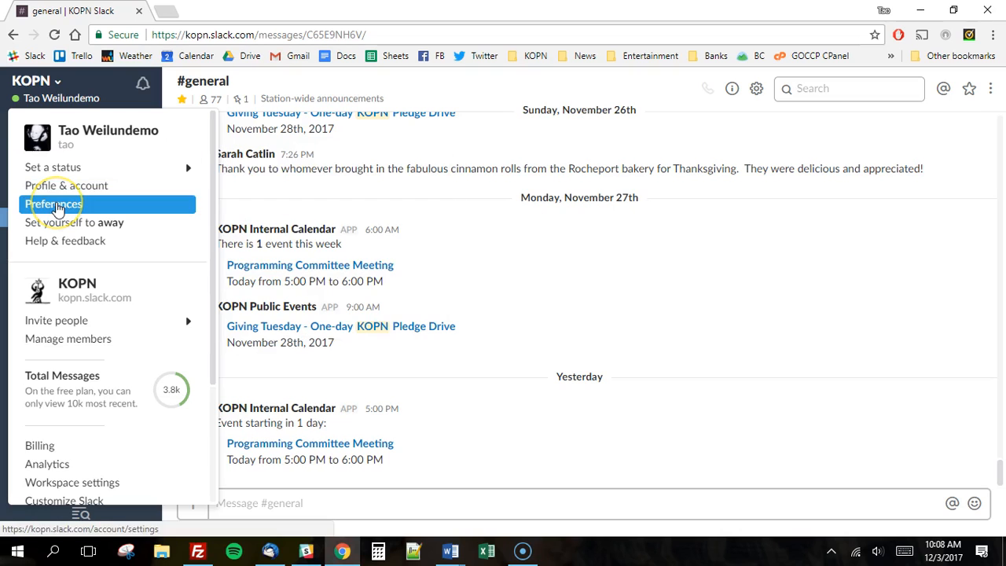
click(57, 206)
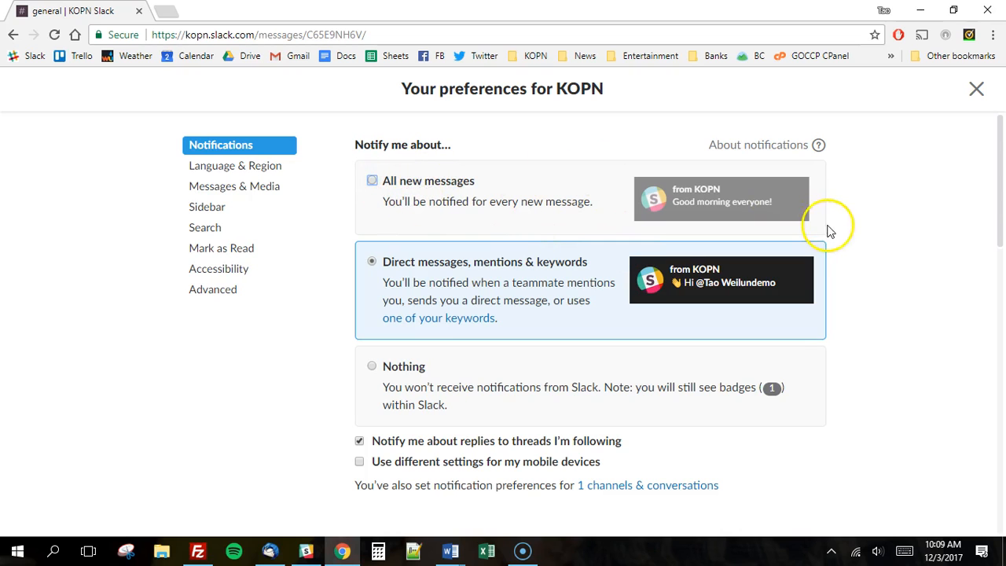
Examine the notification triggers, the keyword list, the Do Not Disturb schedule and the sound settings in the preferences
drag(1001, 165, 1000, 168)
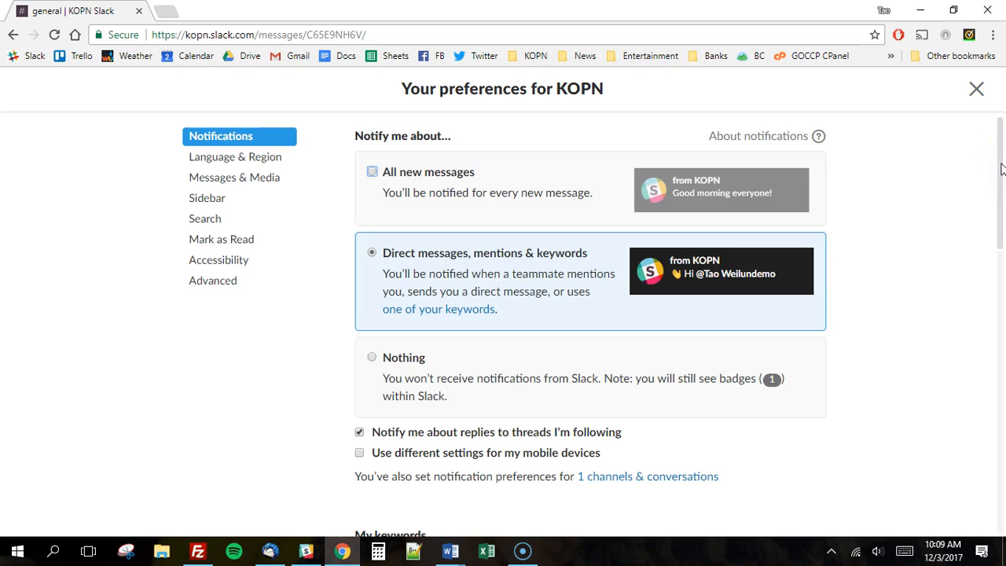
click(1001, 161)
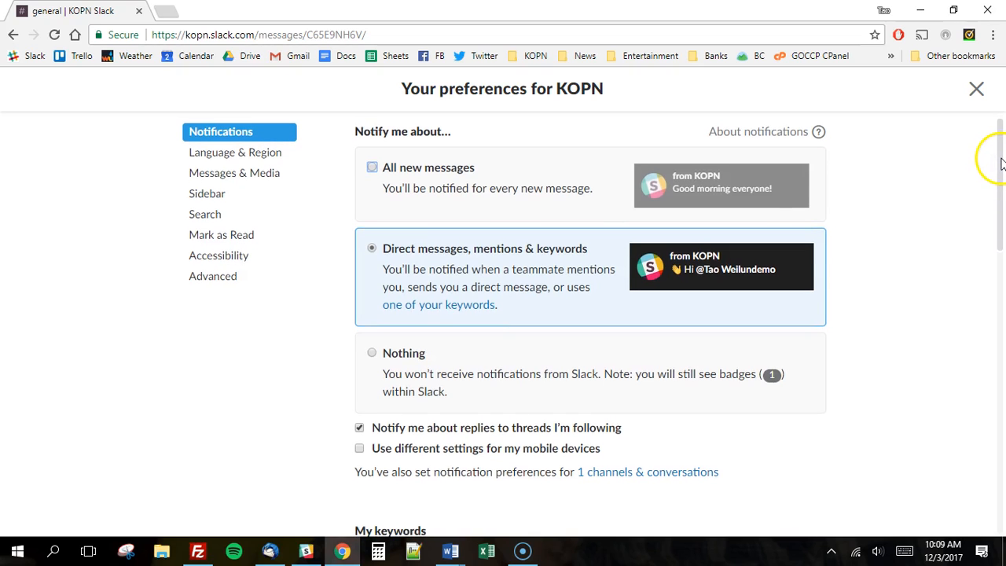
drag(1001, 162, 1002, 170)
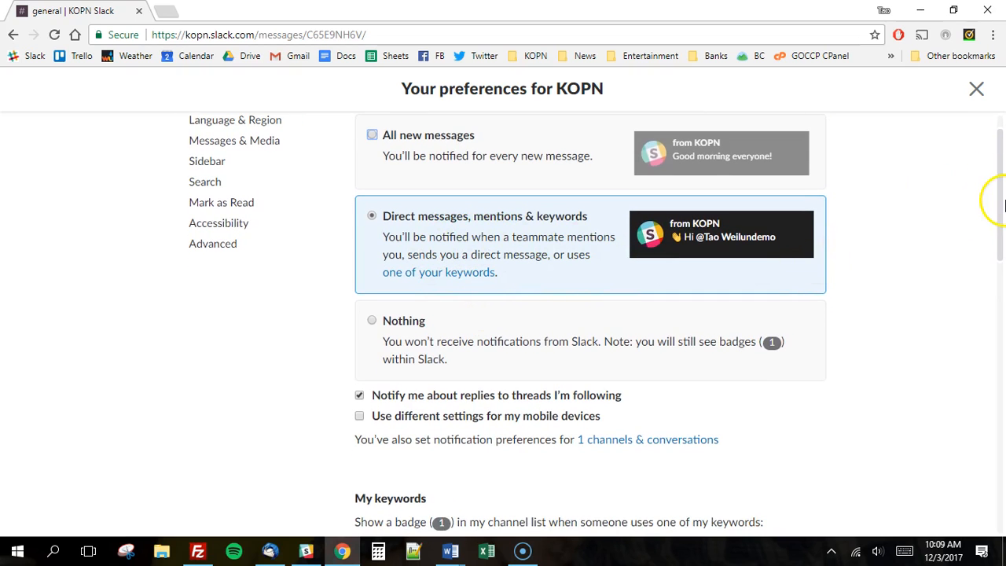
drag(1002, 196, 516, 209)
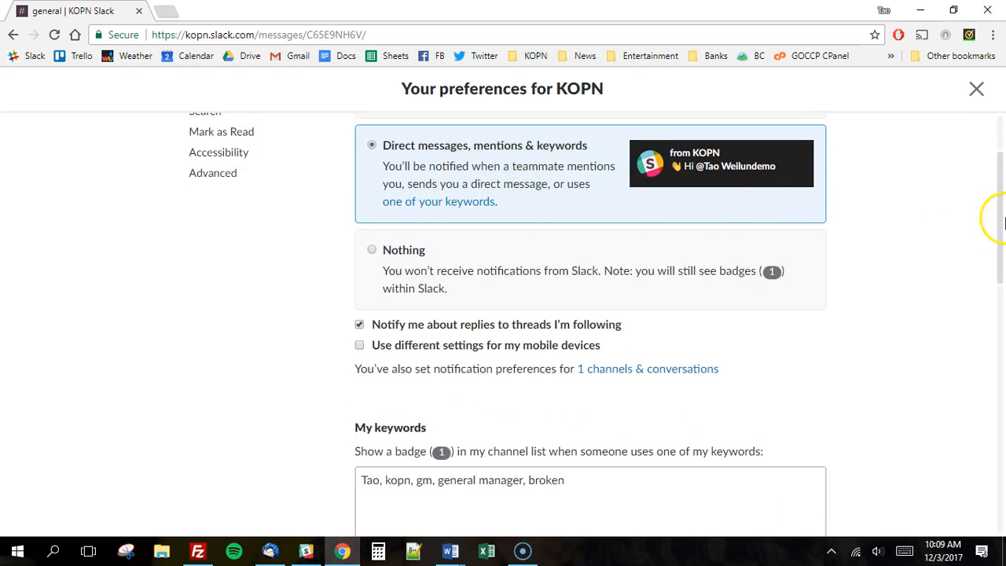
drag(1001, 225, 988, 280)
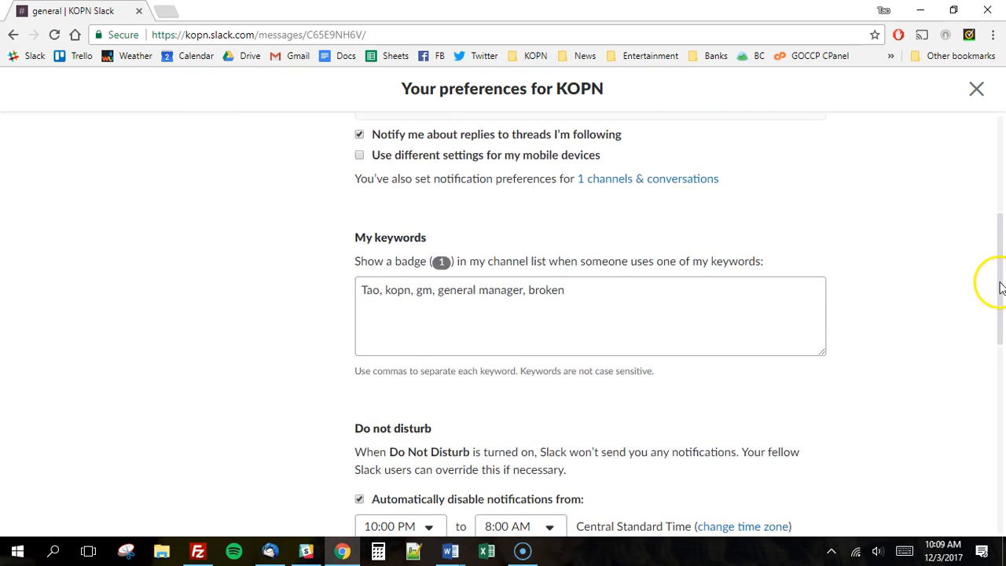
drag(360, 286, 571, 287)
click(360, 288)
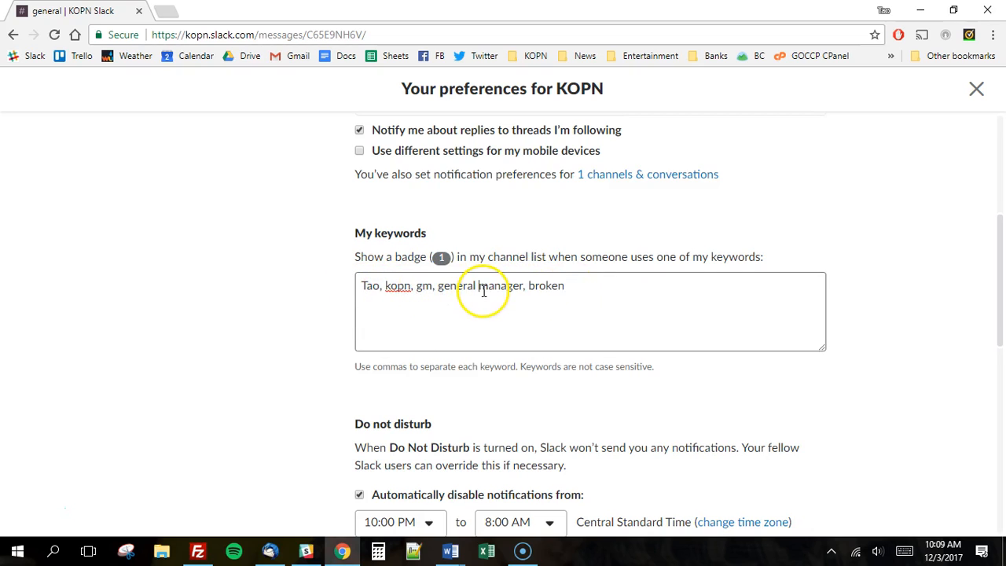
scroll(1001, 303, down, 1)
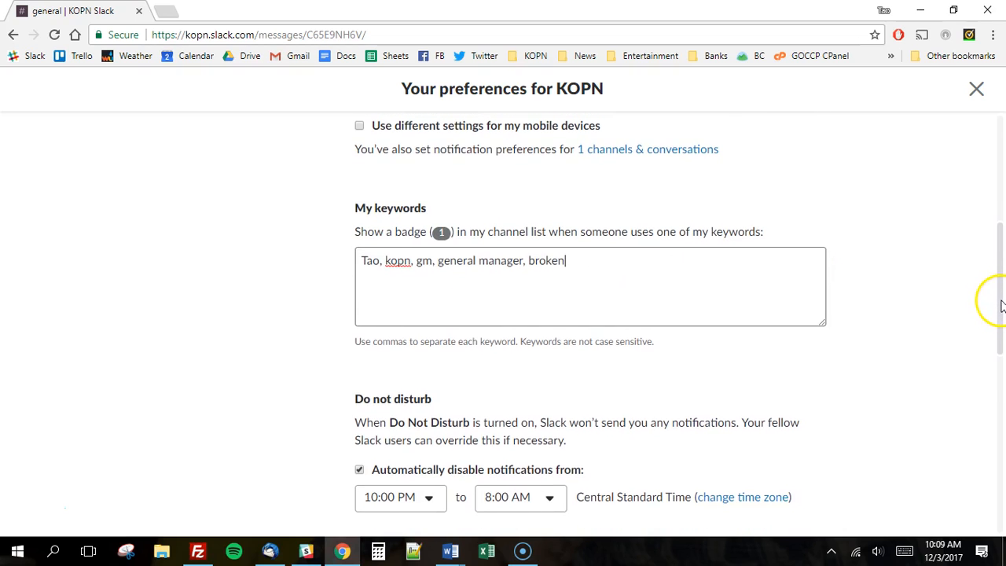
scroll(1002, 303, up, 3)
scroll(1001, 218, up, 1)
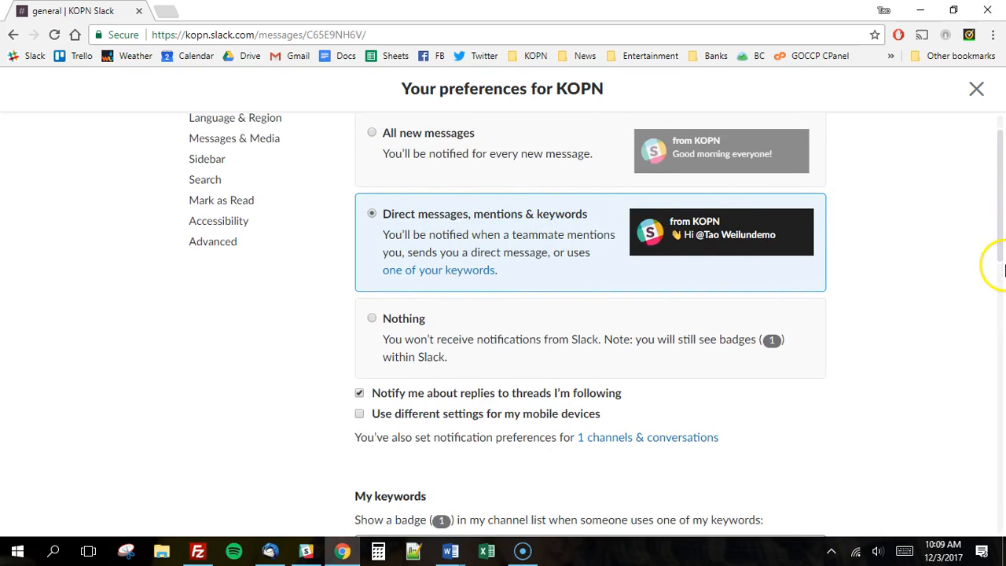
mouse_move(1002, 232)
mouse_down()
mouse_move(1003, 263)
mouse_move(1000, 252)
mouse_up()
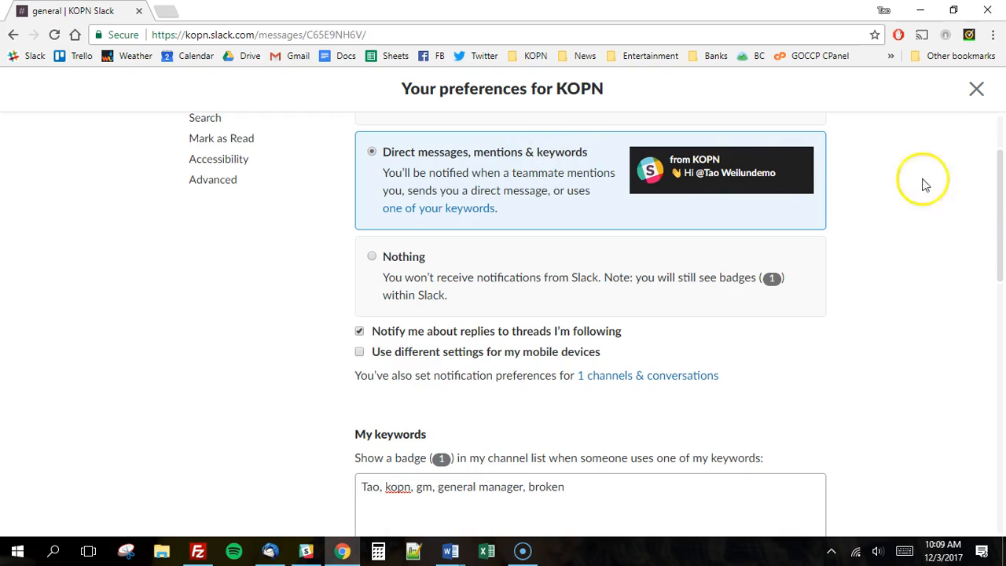
drag(1001, 208, 995, 336)
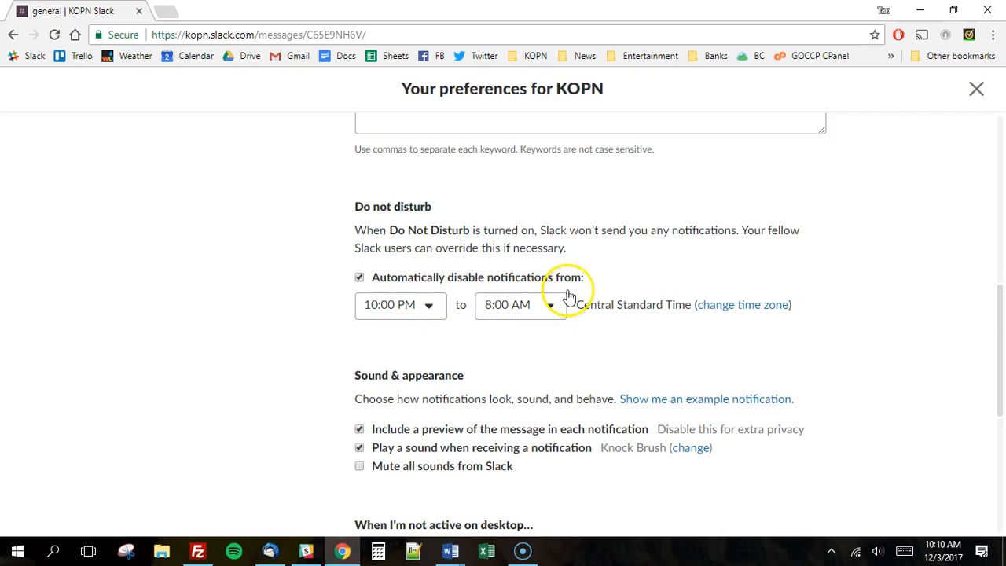
drag(1002, 318, 1002, 401)
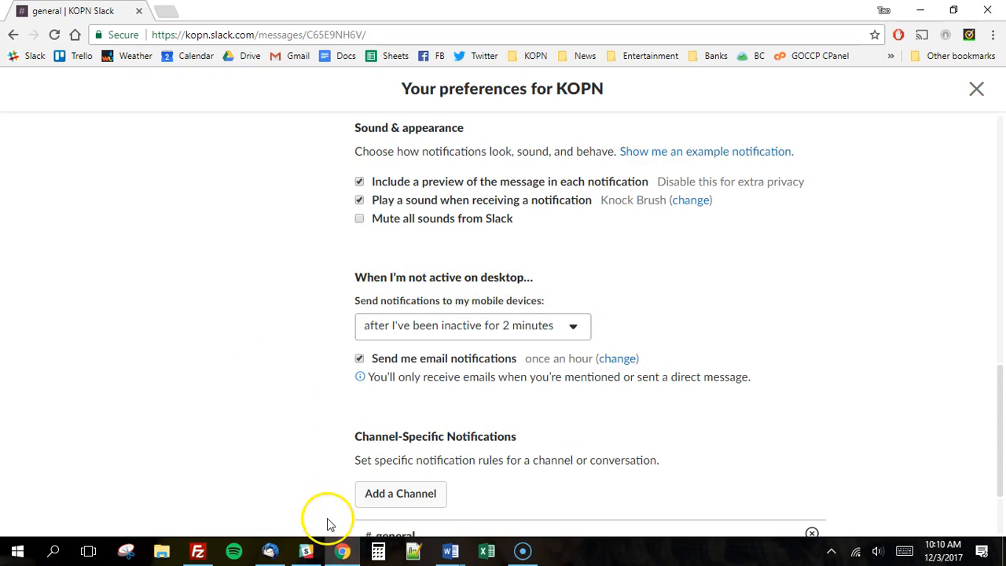
Check the mobile notification delay and the email notification frequency options for when the desktop is inactive
mouse_move(307, 555)
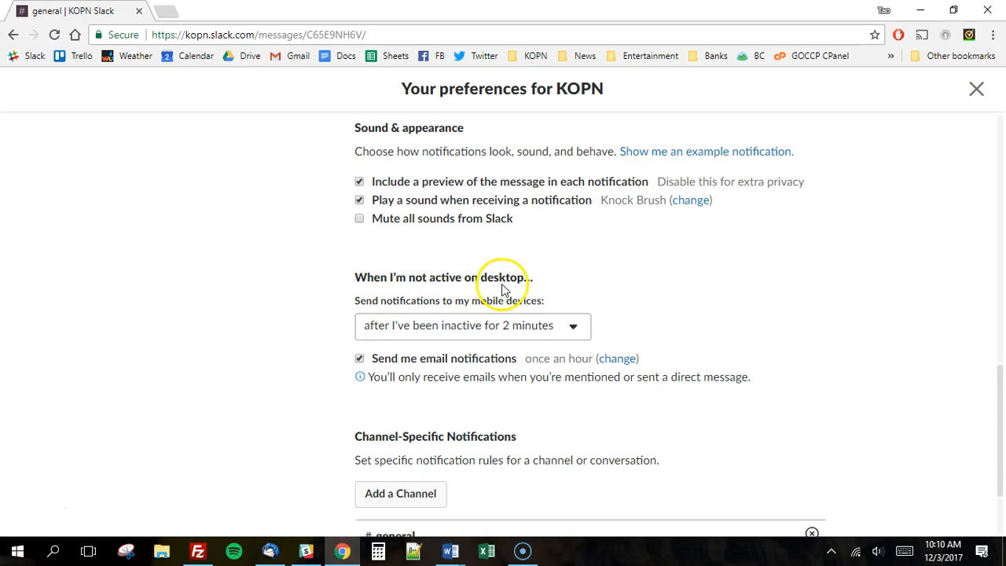
click(540, 330)
click(541, 330)
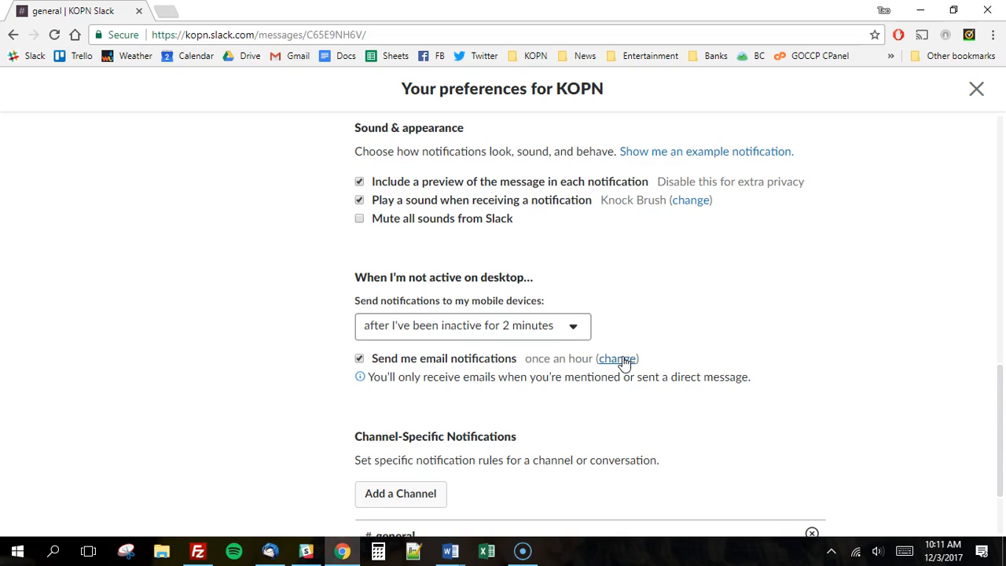
click(623, 361)
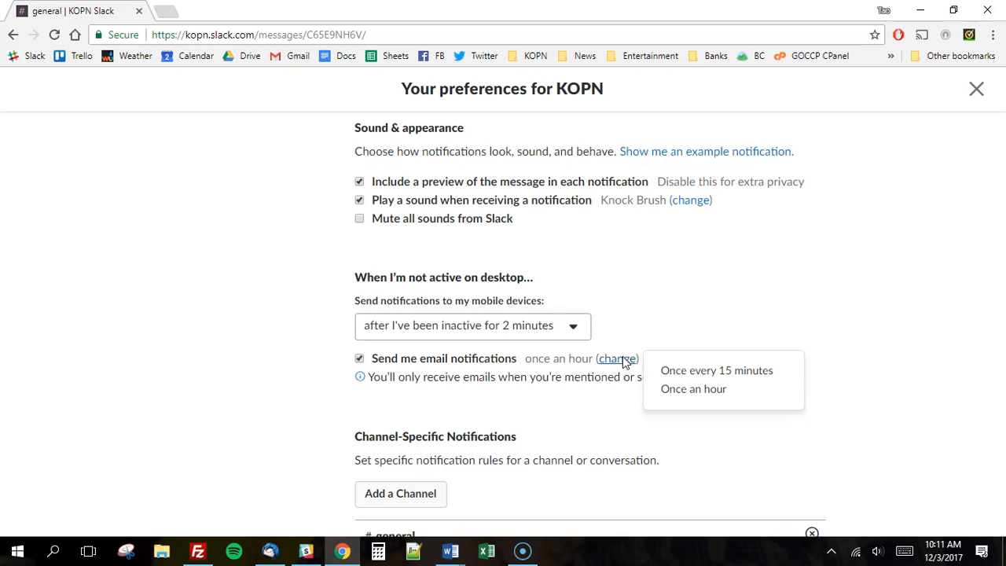
click(682, 375)
click(709, 328)
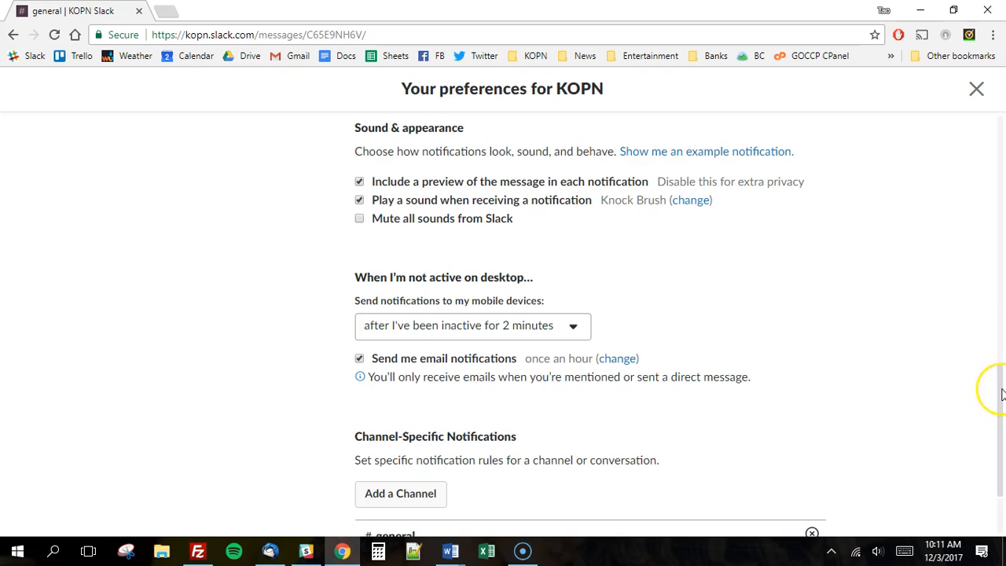
Add a channel-specific notification setting for #library with Just mentions on desktop and mobile
drag(1002, 392, 987, 433)
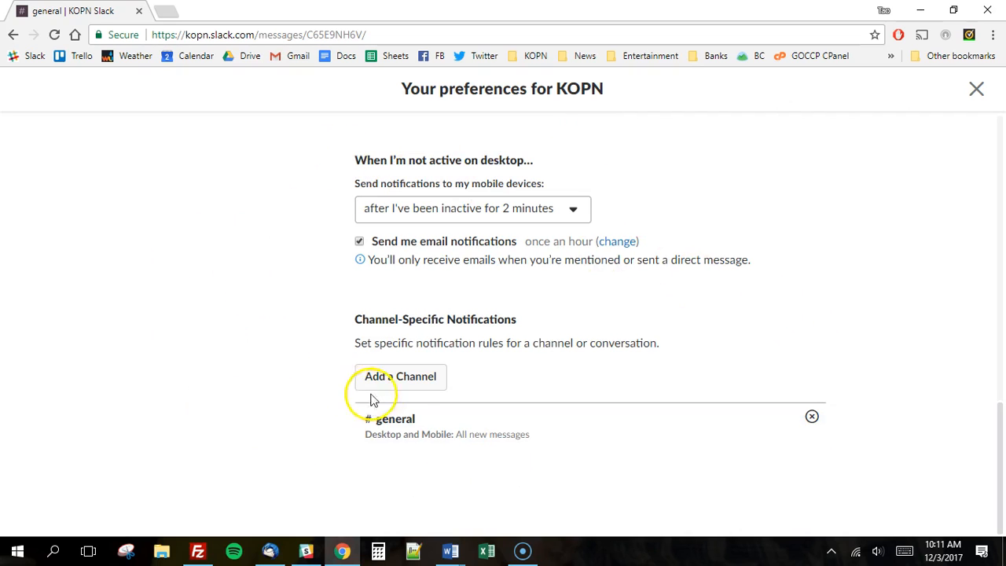
click(408, 377)
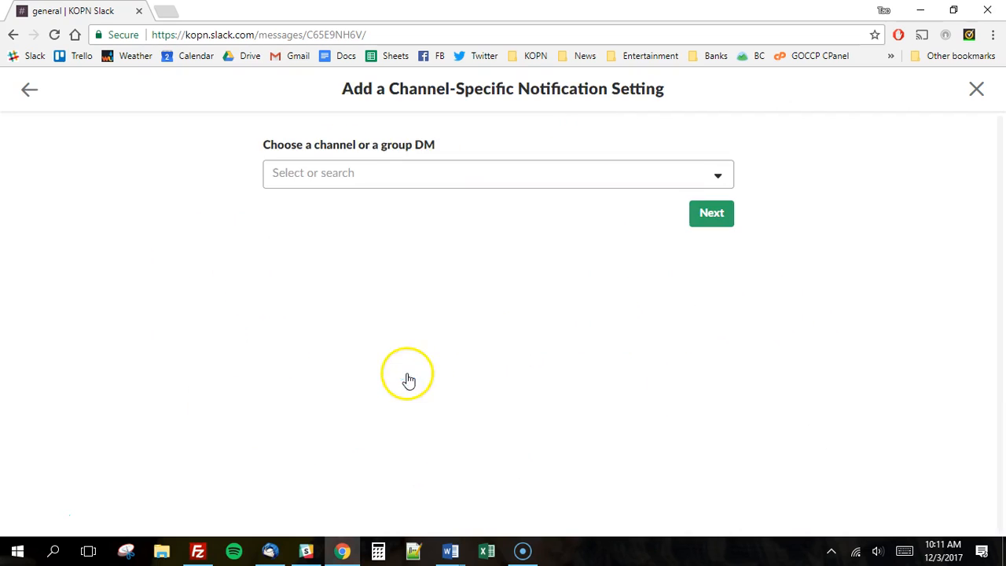
click(514, 179)
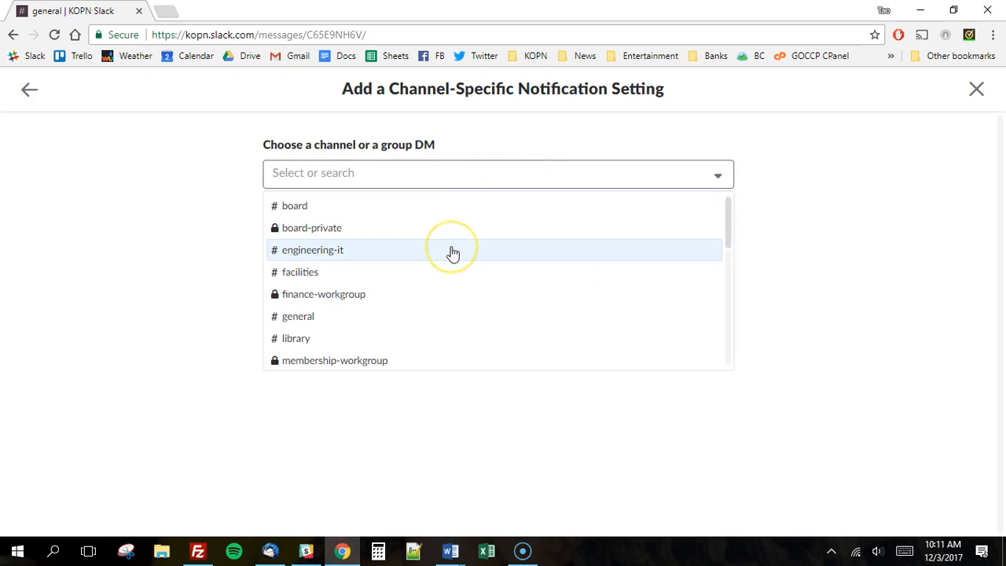
click(418, 339)
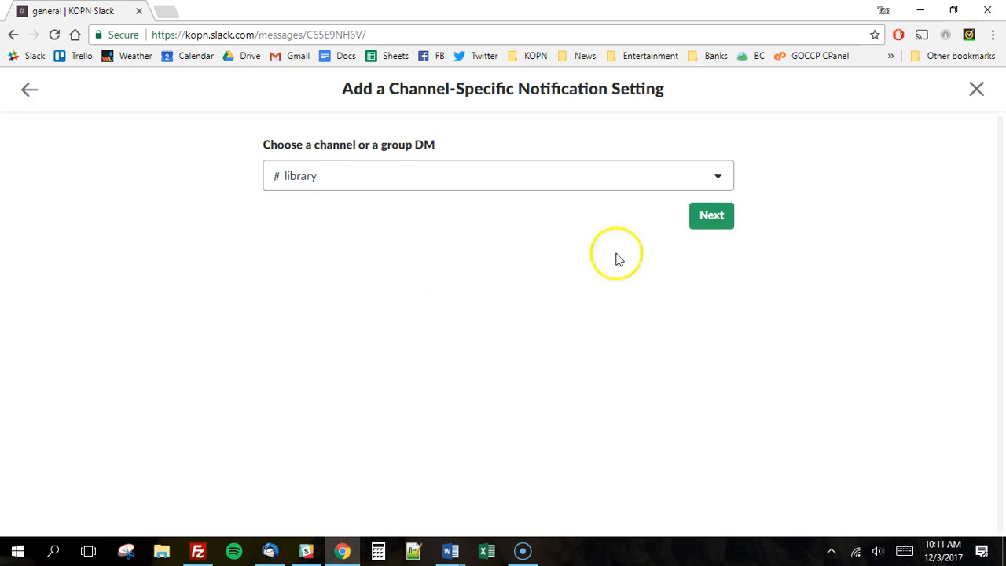
click(715, 225)
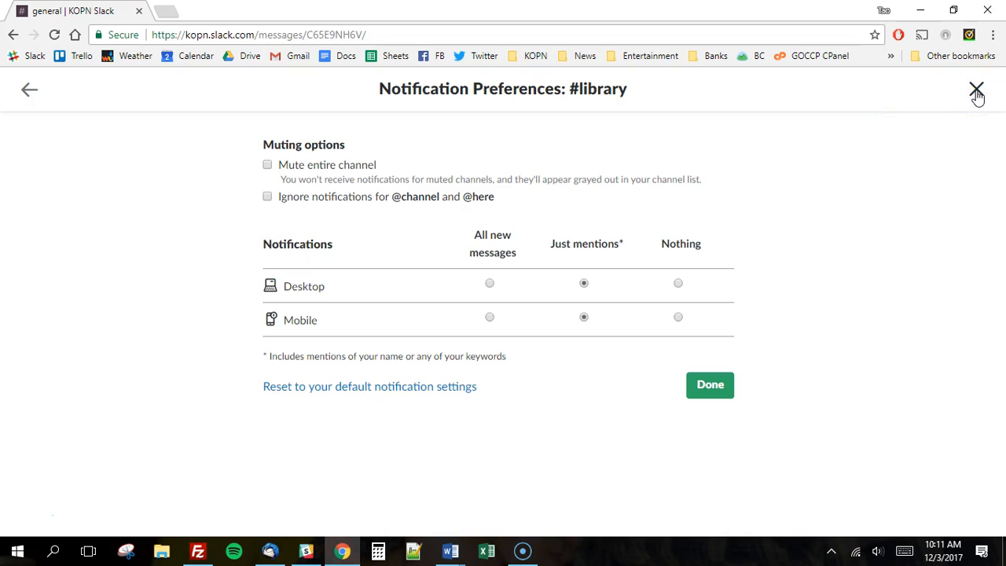
click(711, 386)
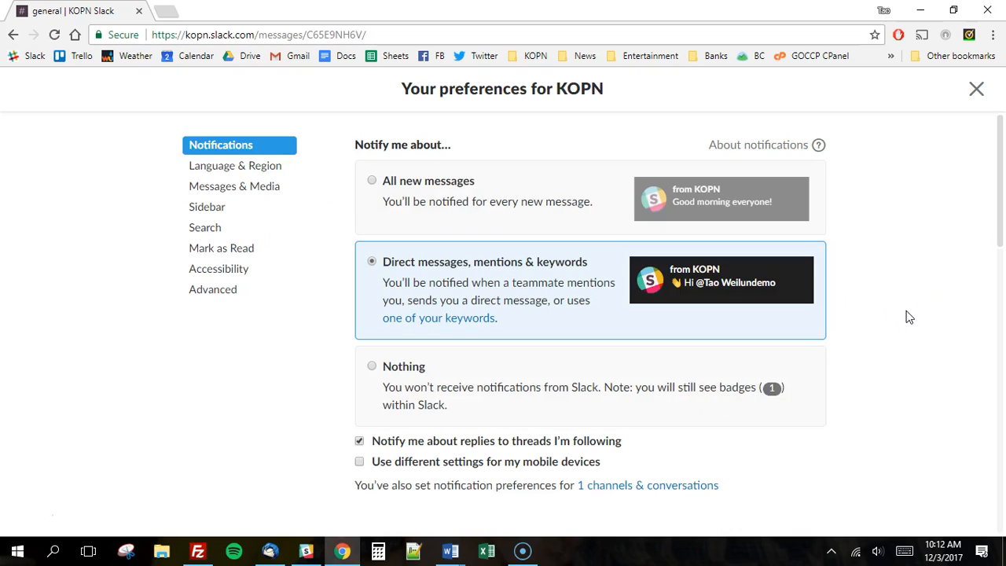
Switch to the Slack desktop app and open the direct message conversation with the second teammate listed below your own entry
drag(1000, 205, 1000, 213)
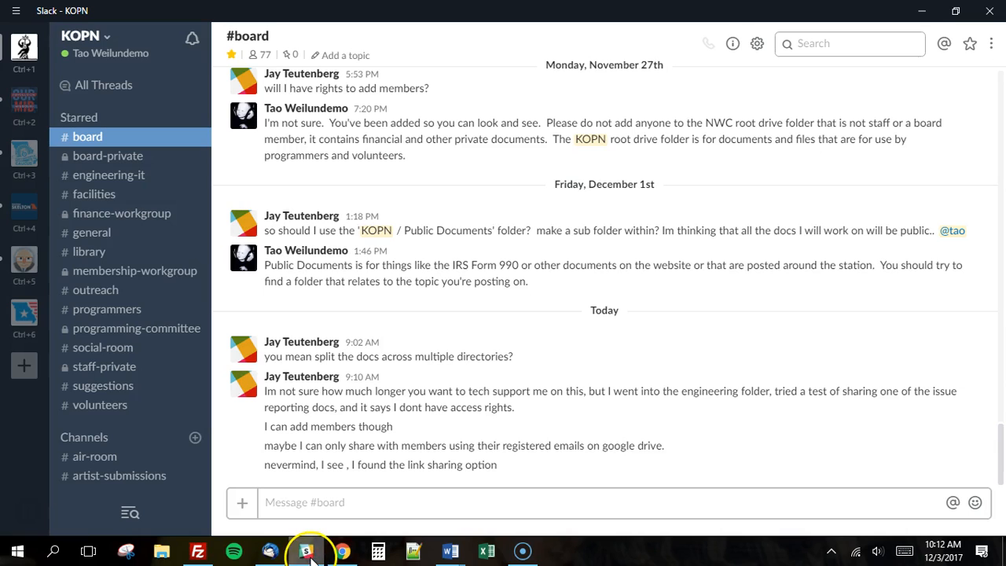
click(307, 552)
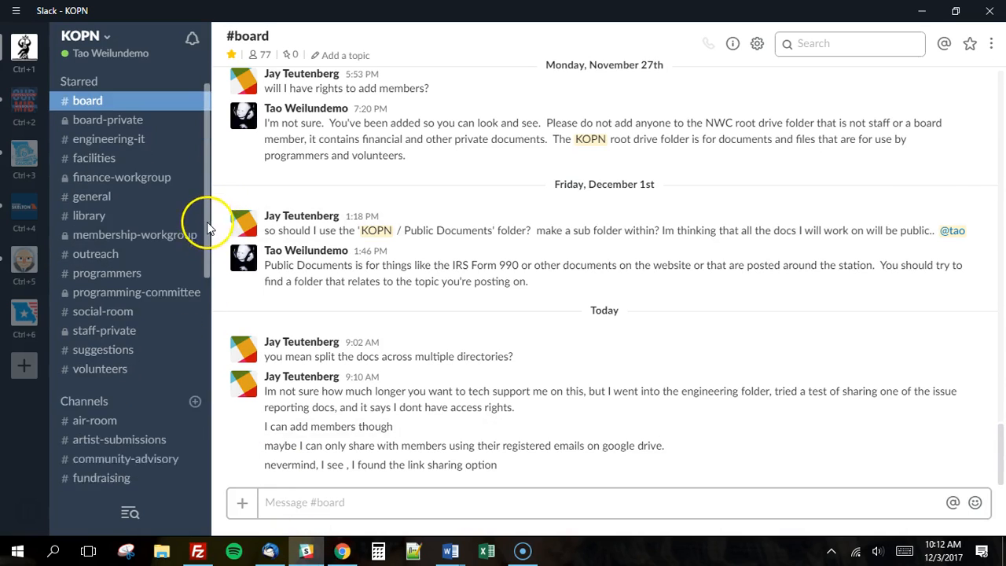
scroll(202, 225, down, 10)
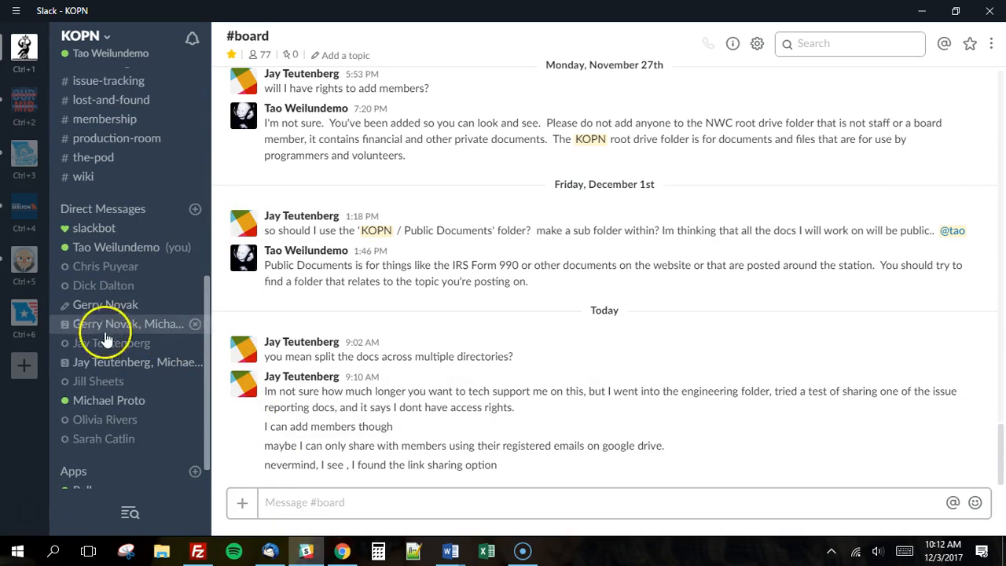
click(101, 286)
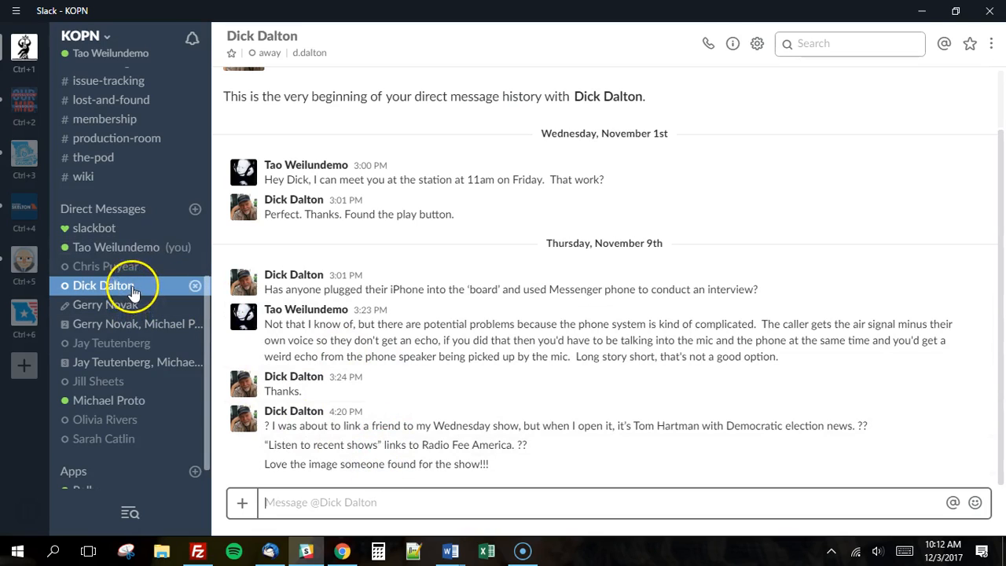
Try out a new group direct message by adding two teammates as recipients, and discard it by removing both
click(195, 212)
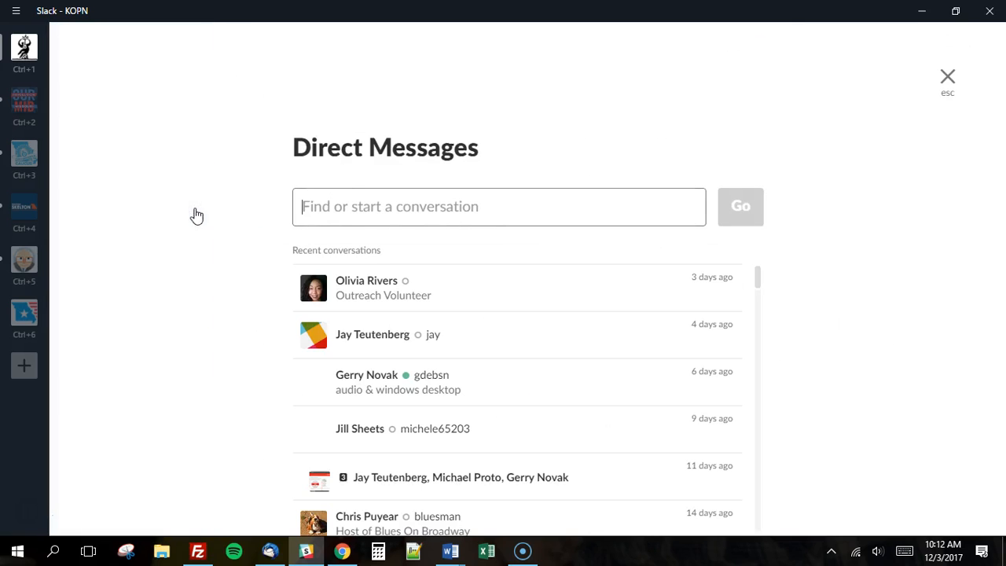
text(p;o)
key(BackSpace)
key(BackSpace)
key(BackSpace)
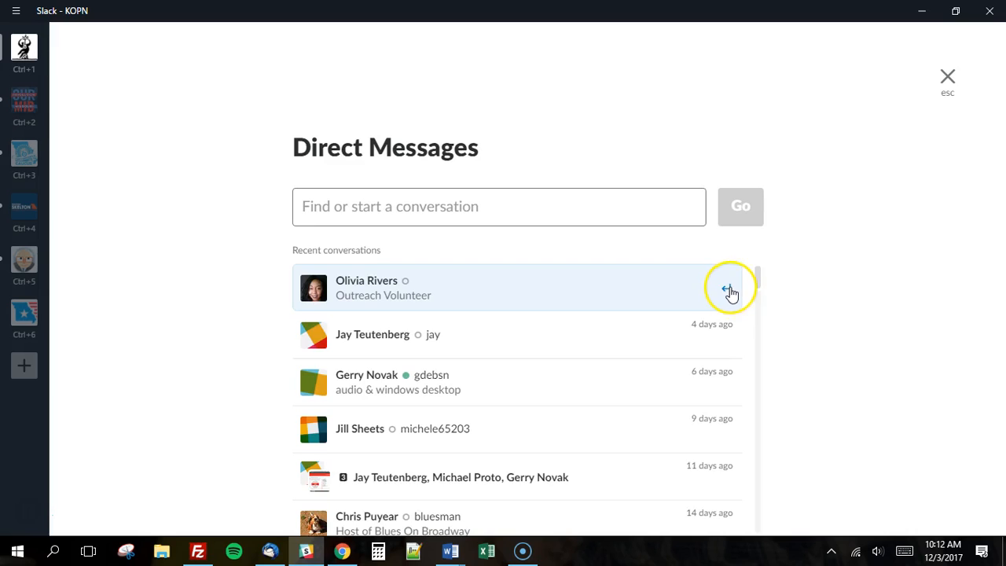
click(728, 290)
click(727, 349)
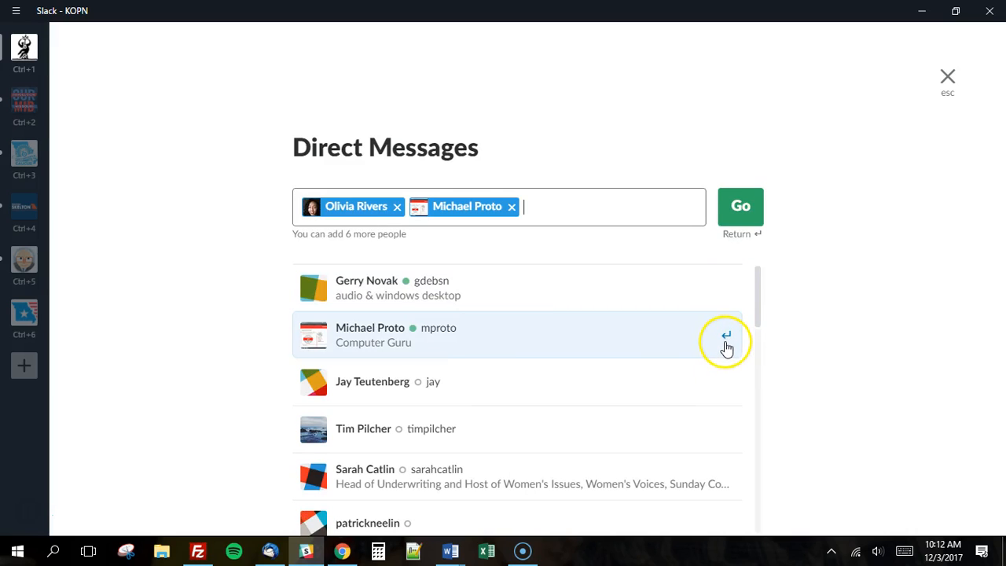
click(512, 208)
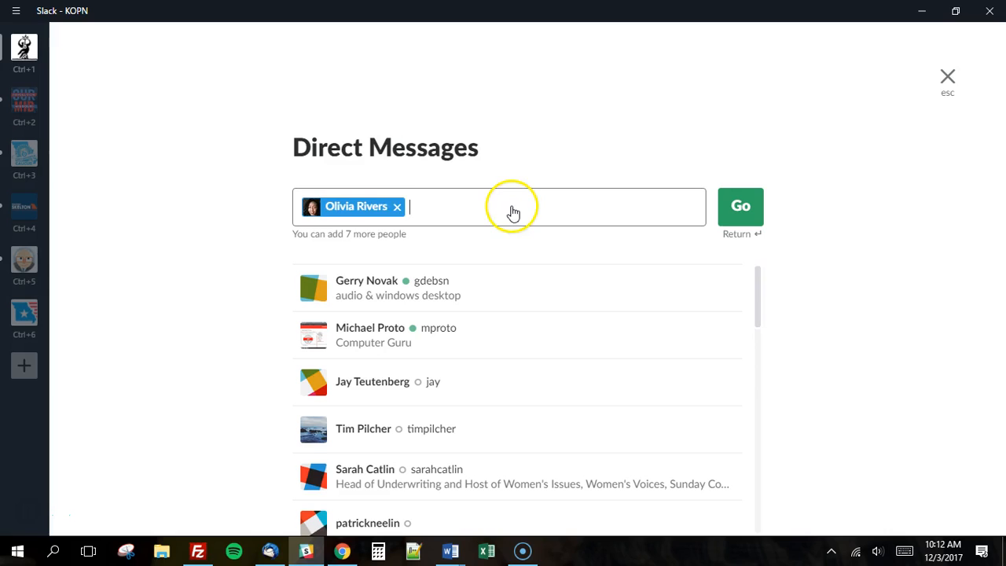
click(398, 208)
click(935, 88)
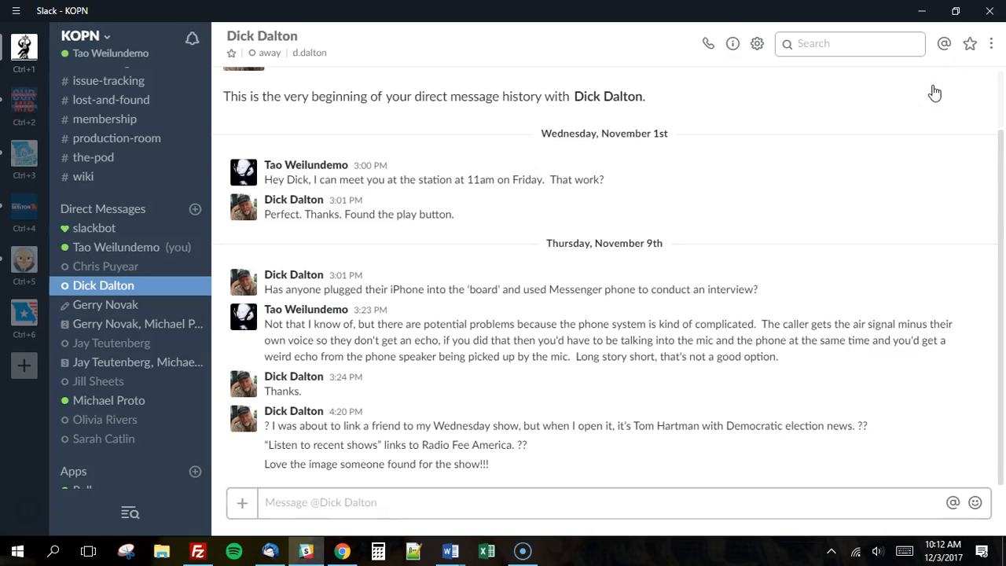
click(225, 164)
drag(208, 349, 218, 138)
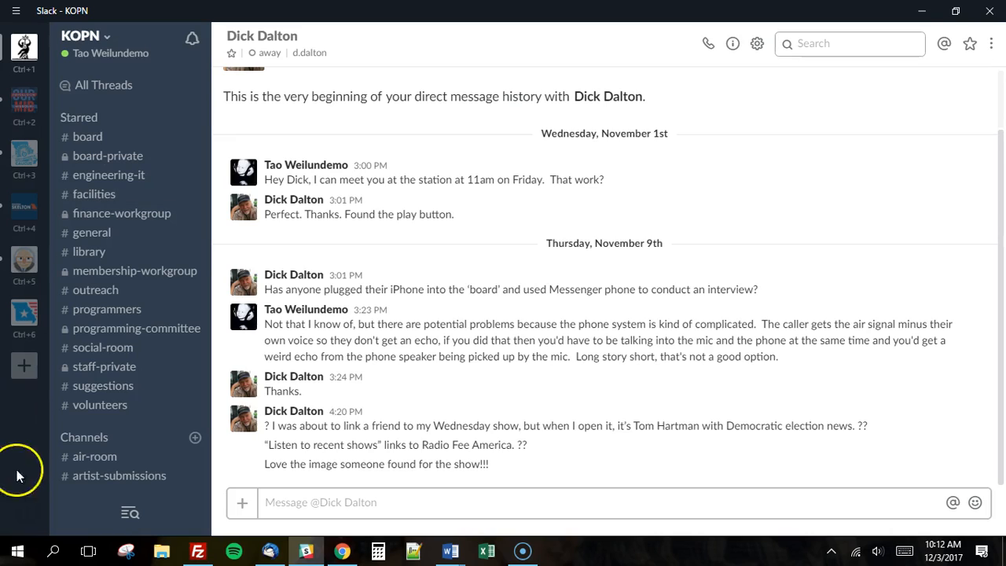
click(15, 552)
click(16, 558)
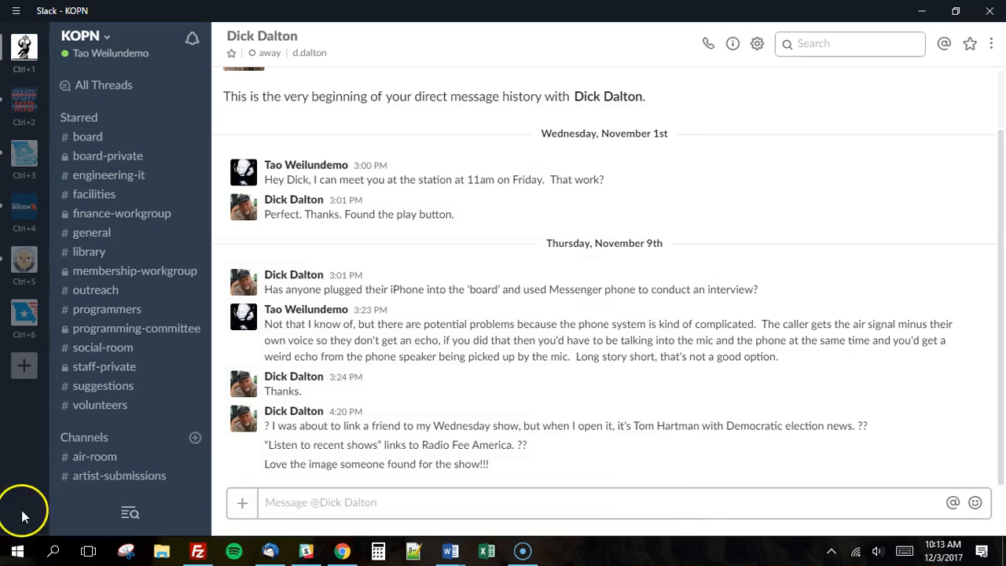